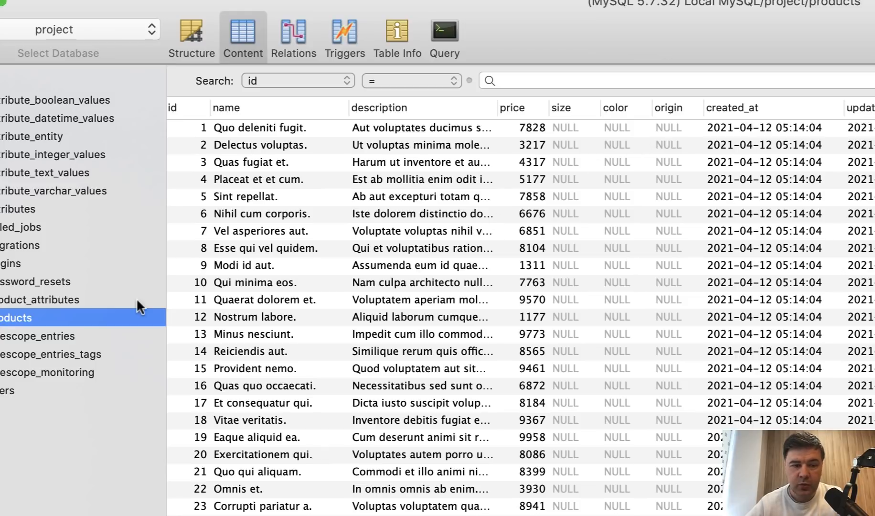
Browse the product_attributes and attributes table rows in Sequel Ace
left_click(74, 300)
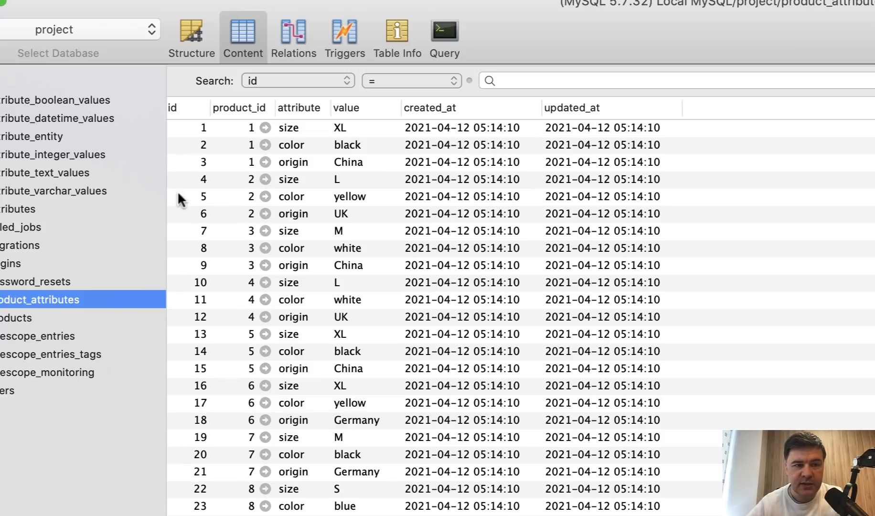
left_click(46, 203)
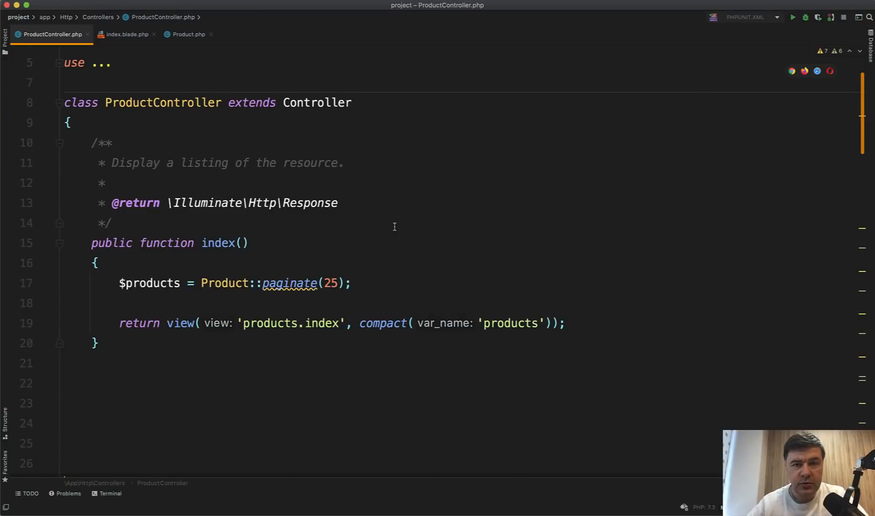
Point out the paginated products query and the Size, Color, Origin lines in index.blade.php
left_click(161, 283)
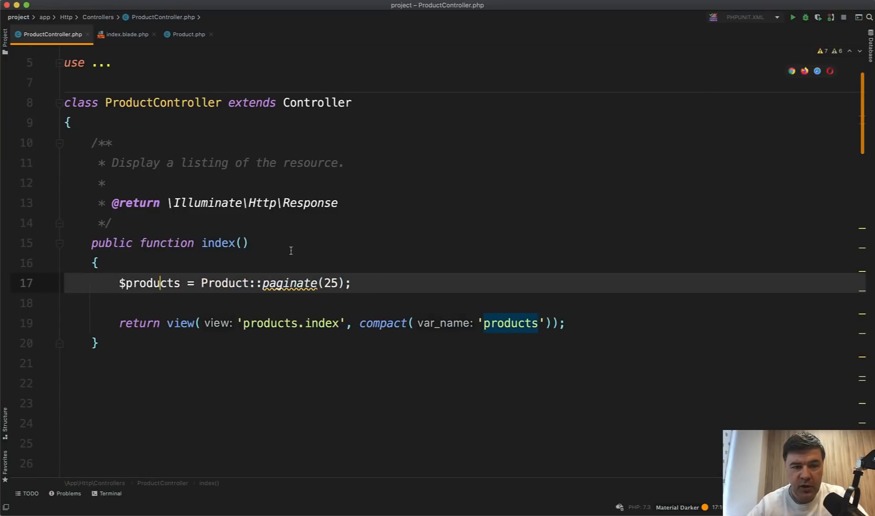
left_click(127, 34)
left_click(331, 263)
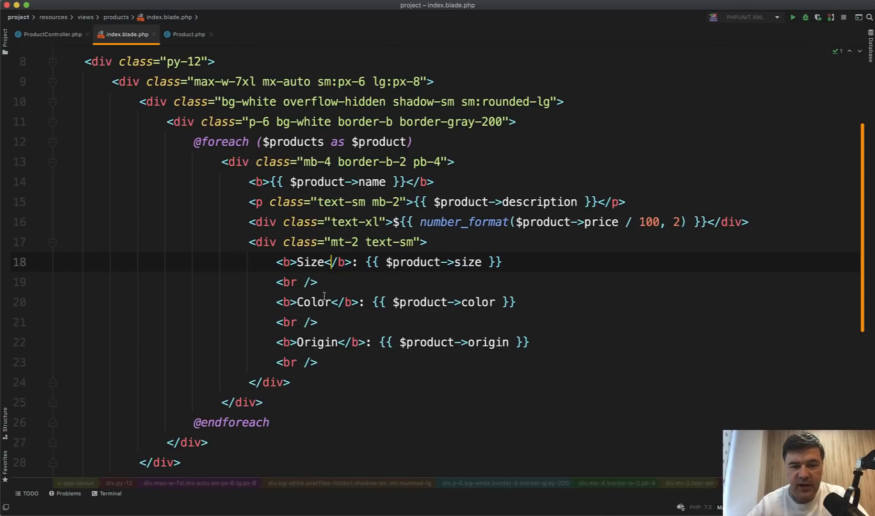
left_click(326, 302)
left_click(332, 342)
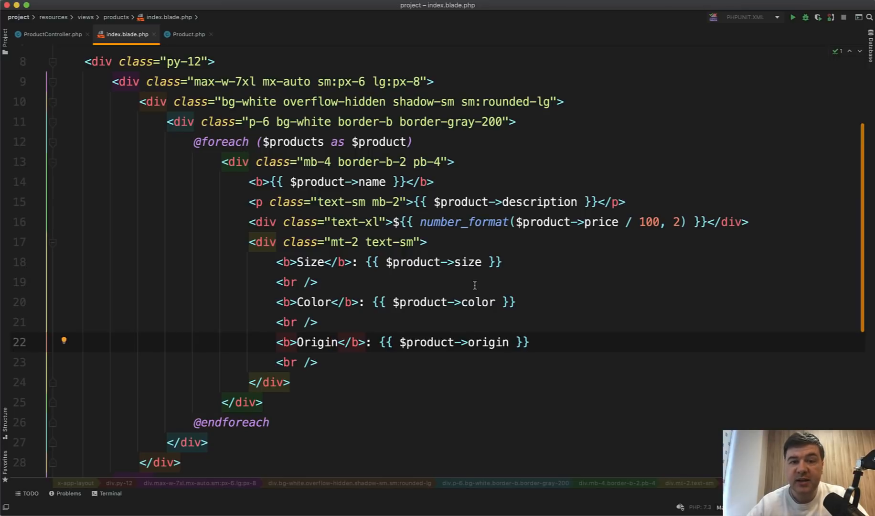
key("super+Tab")
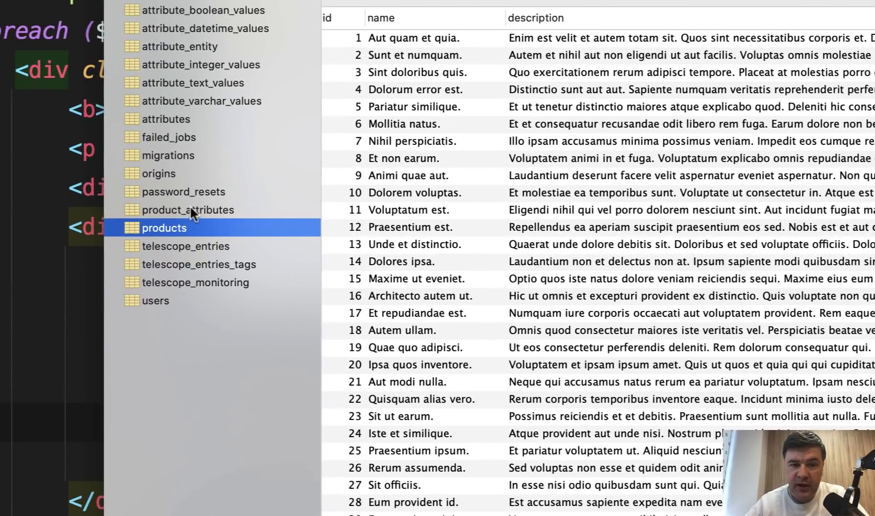
Show the product_attributes rows storing size, color and origin per product
left_click(189, 211)
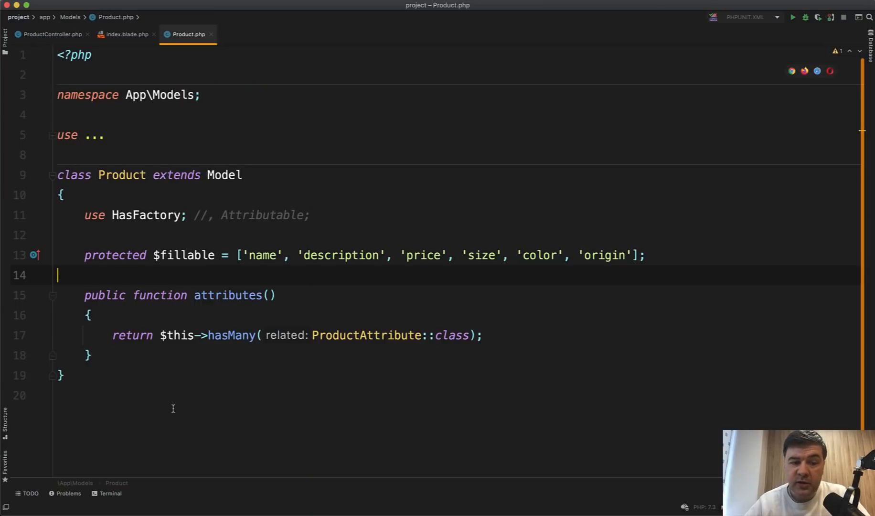
Walk through the attributes relation, controller eager loading and Blade attribute loop, then reload the products page
key("Down")
key("Down")
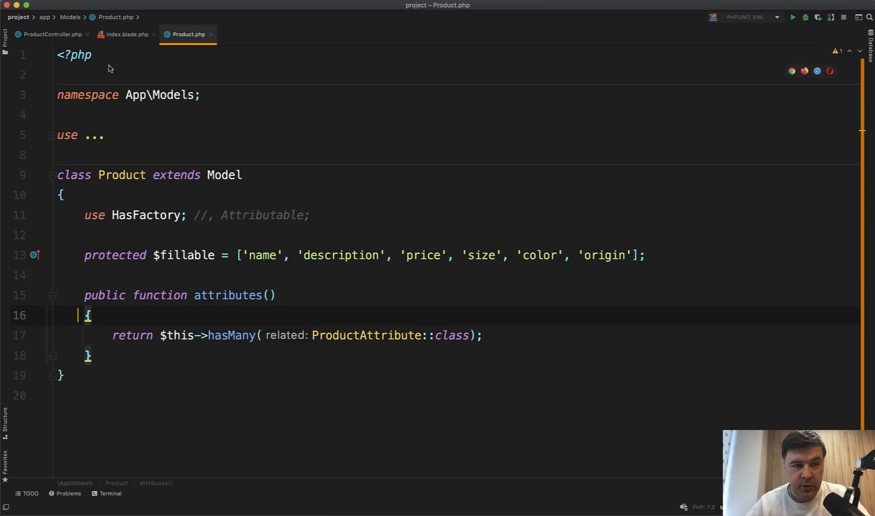
left_click(53, 34)
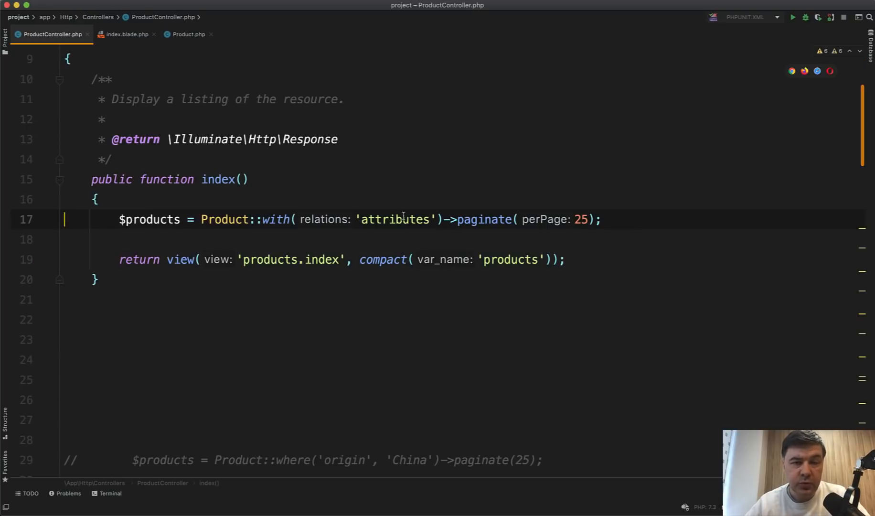
key("ctrl+Tab")
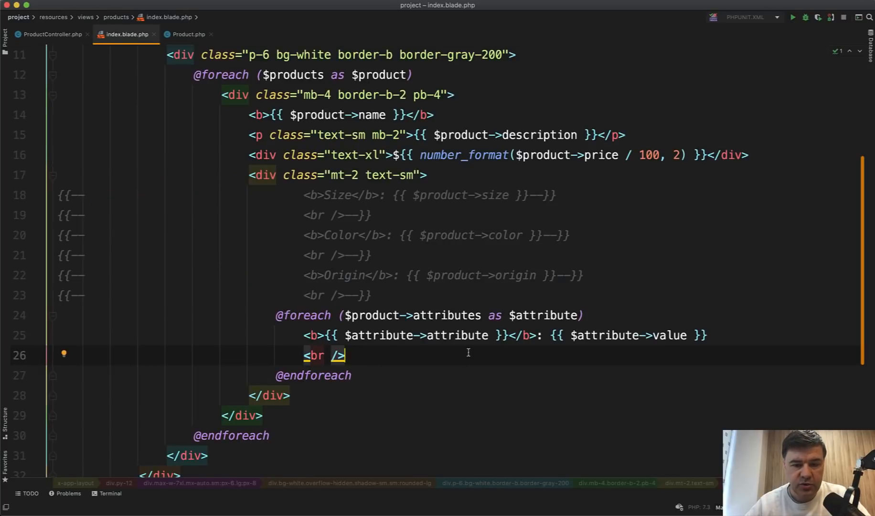
left_click(412, 315)
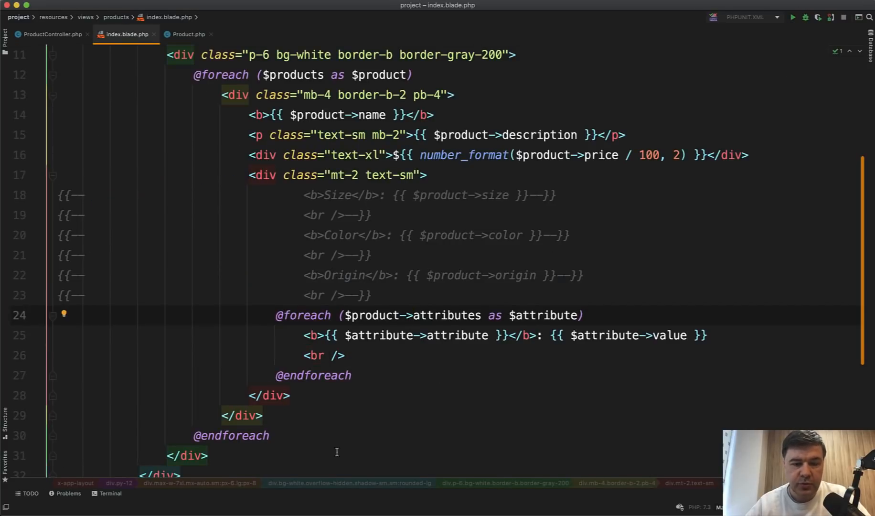
key("super+Tab")
key("super+r")
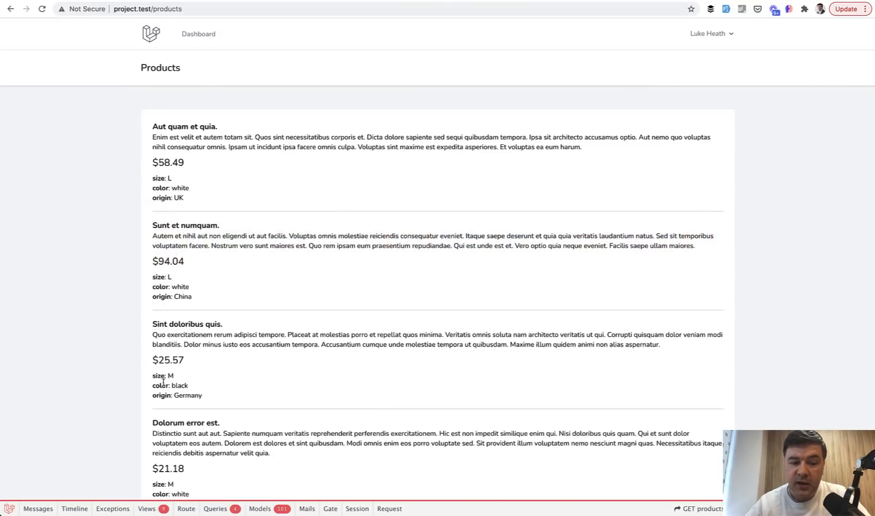
Show the Debugbar Queries tab listing the 4 SQL queries for the products page
left_click(214, 509)
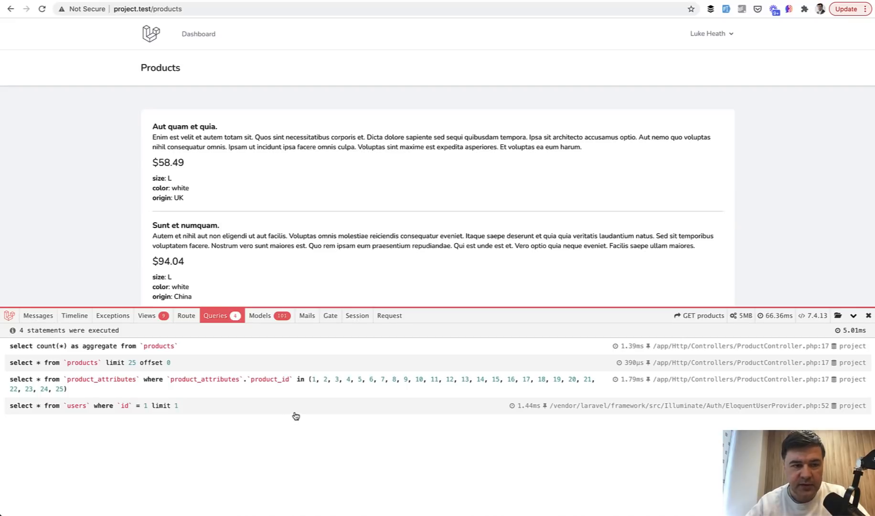
Highlight the whereHas clause checking attribute origin equals China in ProductController, then return to Chrome
key("super+Tab")
left_click(303, 150)
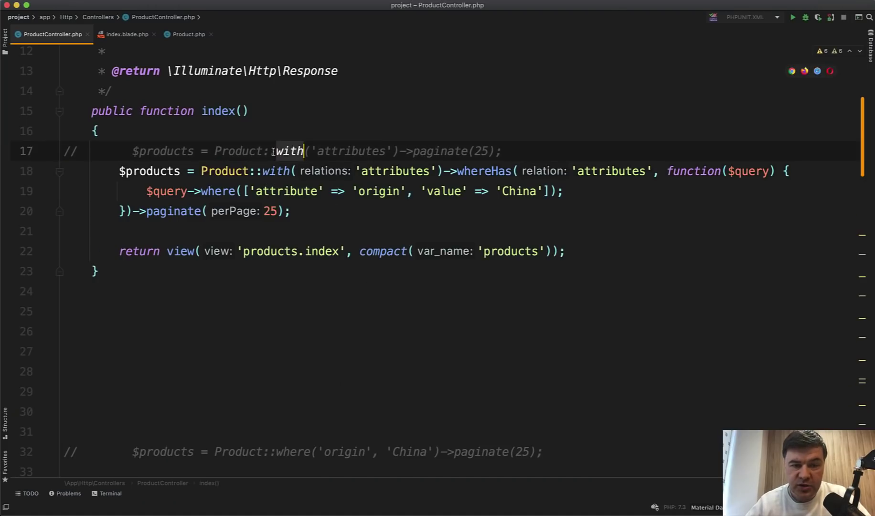
left_click(324, 198)
left_click_drag(512, 171, 492, 172)
double_click(491, 171)
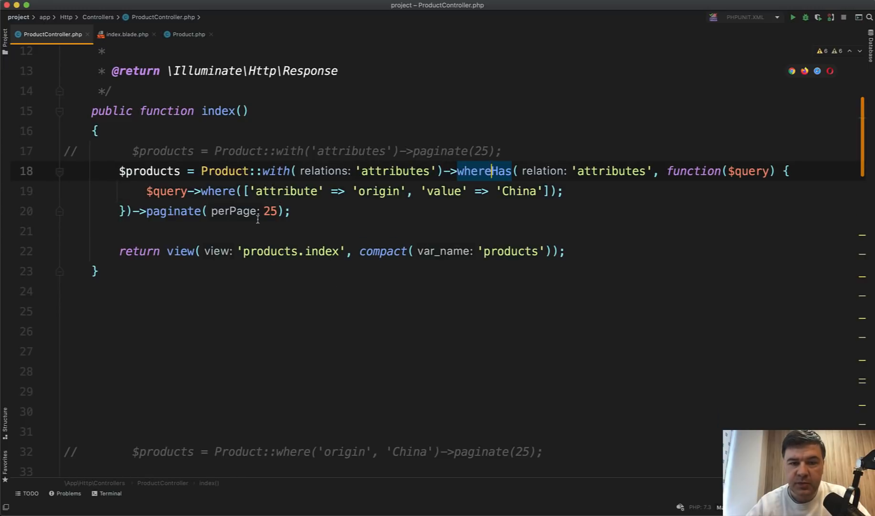
mouse_move(217, 191)
left_click(238, 191)
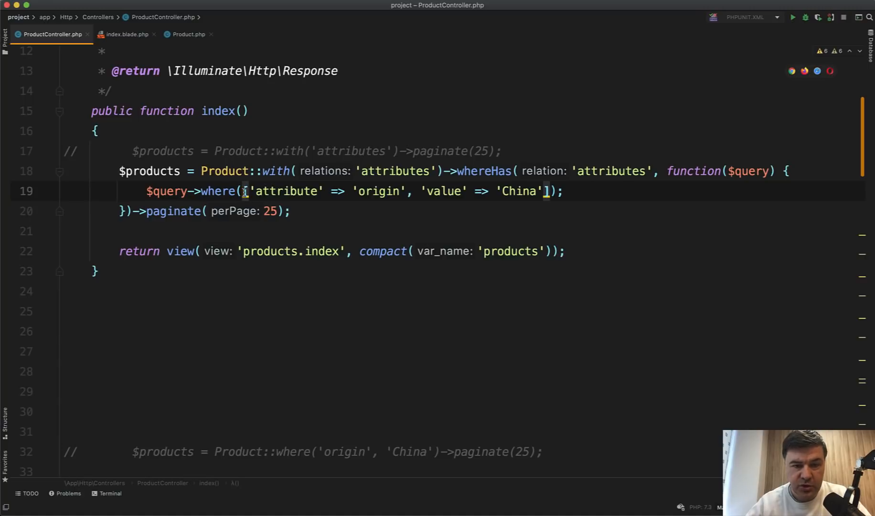
double_click(245, 192)
left_click(245, 192)
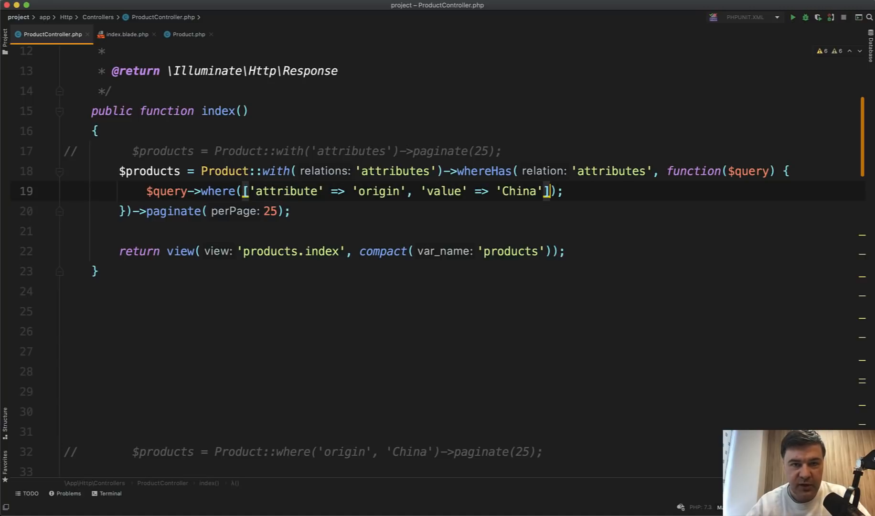
left_click(274, 191)
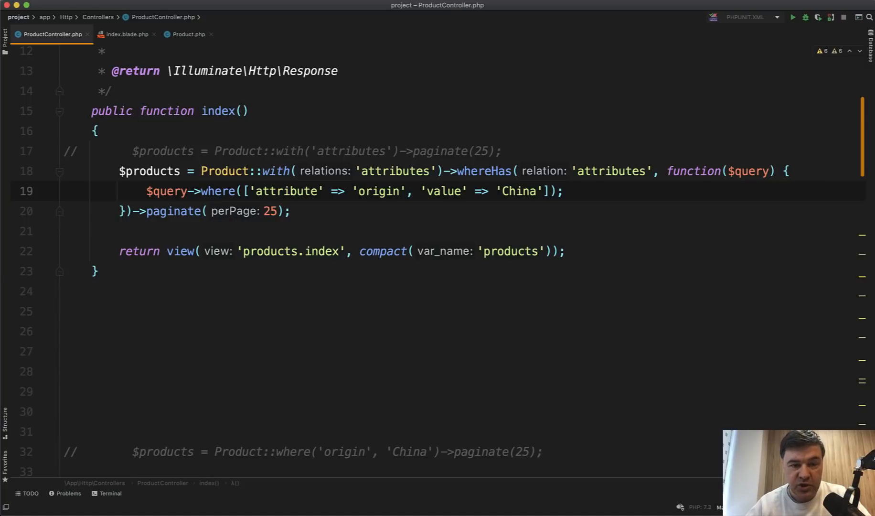
key("super+Tab")
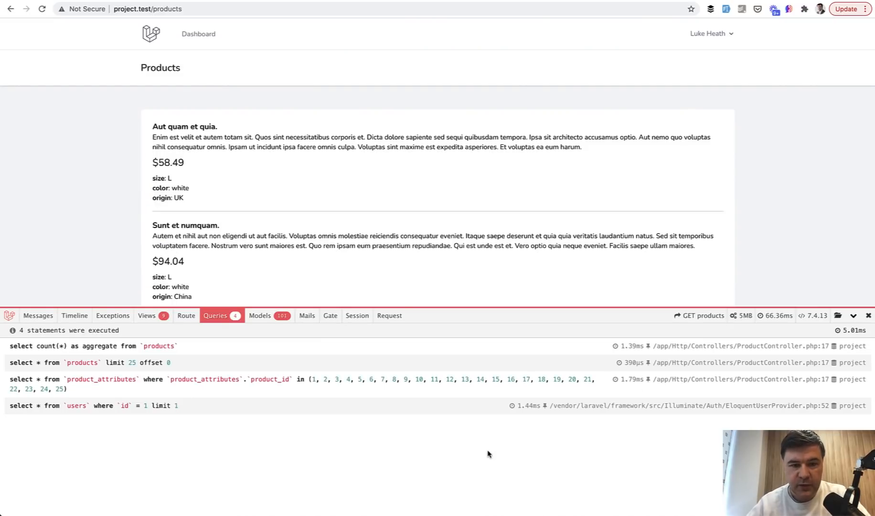
Reload with the origin filter, uncomment the column-based where('origin','China') query and reload to compare both
key("super+r")
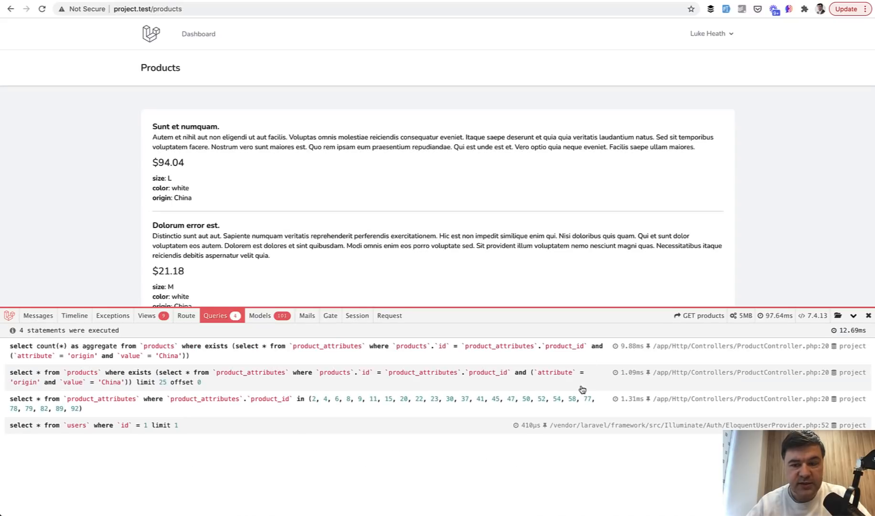
key("super+Tab")
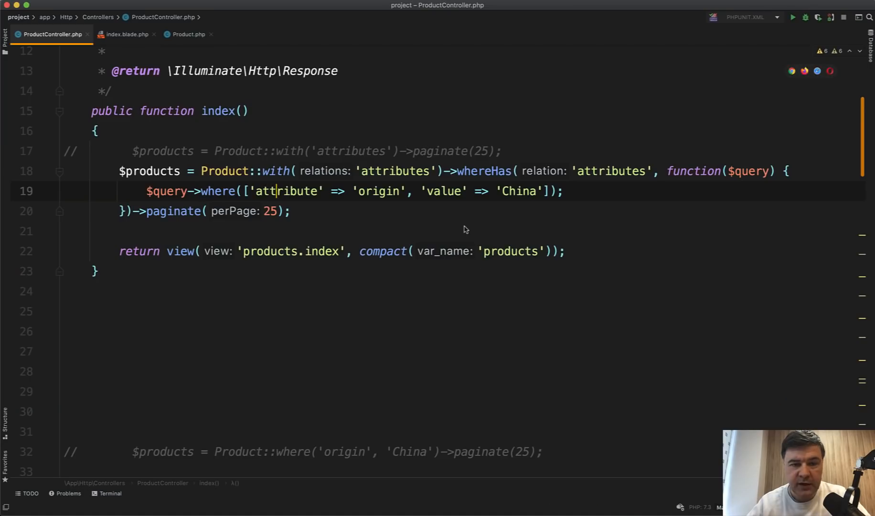
left_click(404, 157)
type("->where('origin', 'China')")
key("Up")
key("Right")
key("shift+Down")
key("super+slash")
key("super+Tab")
key("super+r")
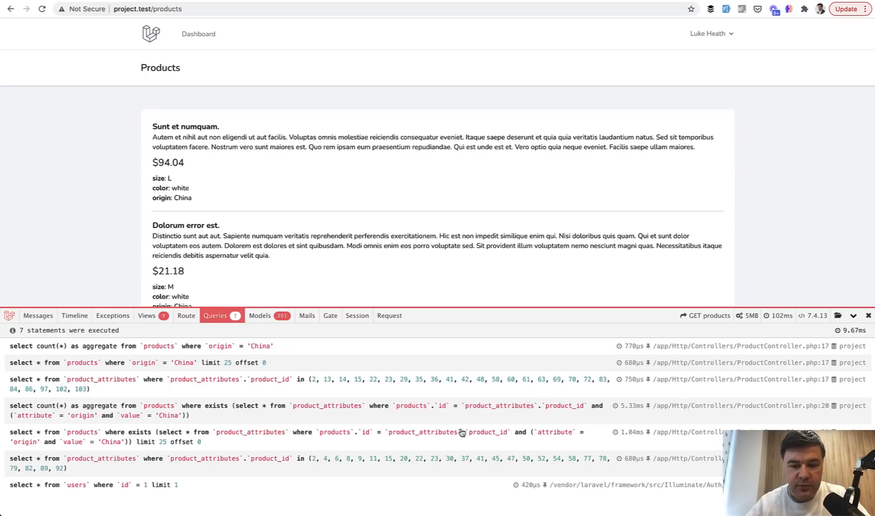
Recomment the column-based query and reload with only the attribute-based origin filter
key("super+Tab")
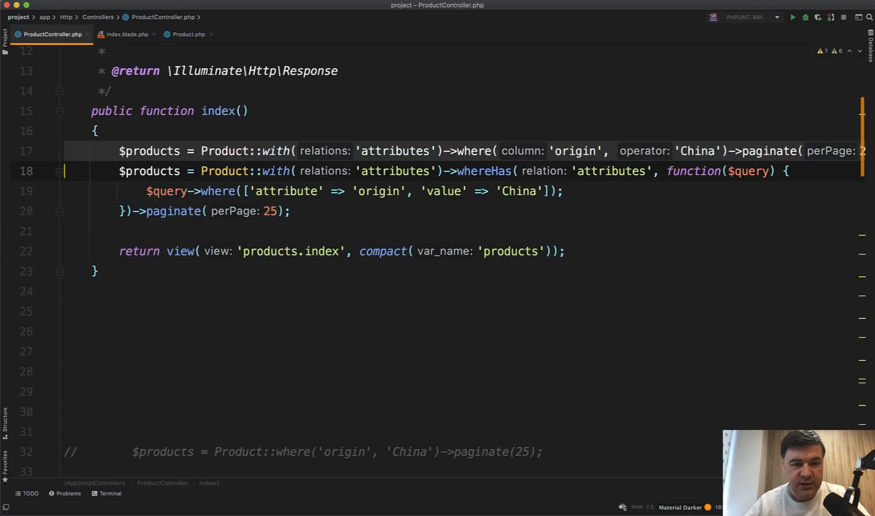
key("super+Tab")
key("super+r")
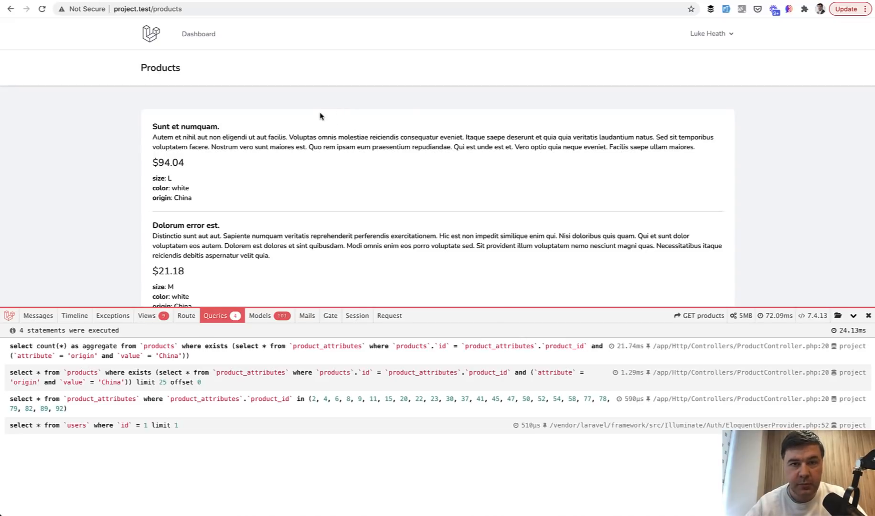
Read the rinvex/laravel-attributes README on GitHub, then return to Sequel Ace
left_click(216, 2)
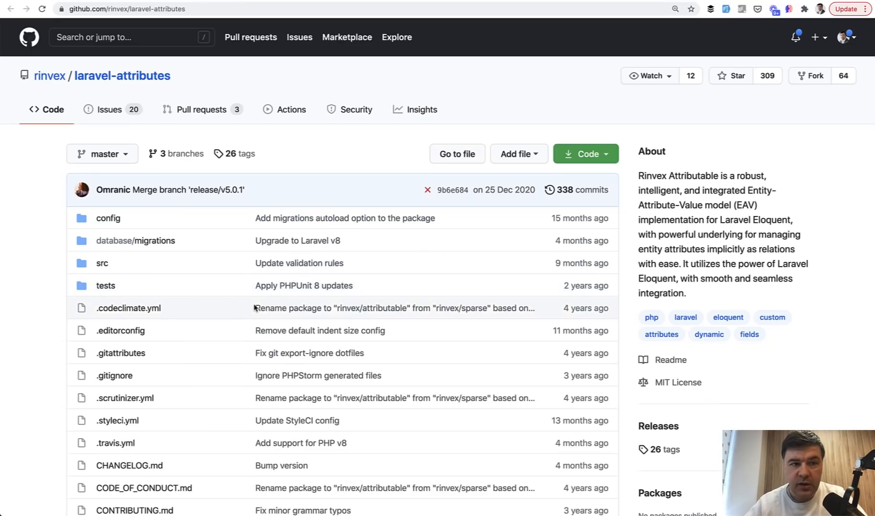
scroll(254, 308, "down", 2)
scroll(254, 308, "down", 4)
scroll(254, 308, "down", 4)
scroll(239, 370, "down", 6)
scroll(239, 369, "down", 2)
scroll(240, 370, "down", 4)
scroll(240, 369, "down", 3)
scroll(239, 365, "down", 3)
scroll(239, 366, "down", 3)
scroll(239, 366, "down", 3)
scroll(239, 367, "down", 3)
scroll(239, 367, "down", 1)
scroll(239, 367, "down", 4)
scroll(240, 367, "down", 1)
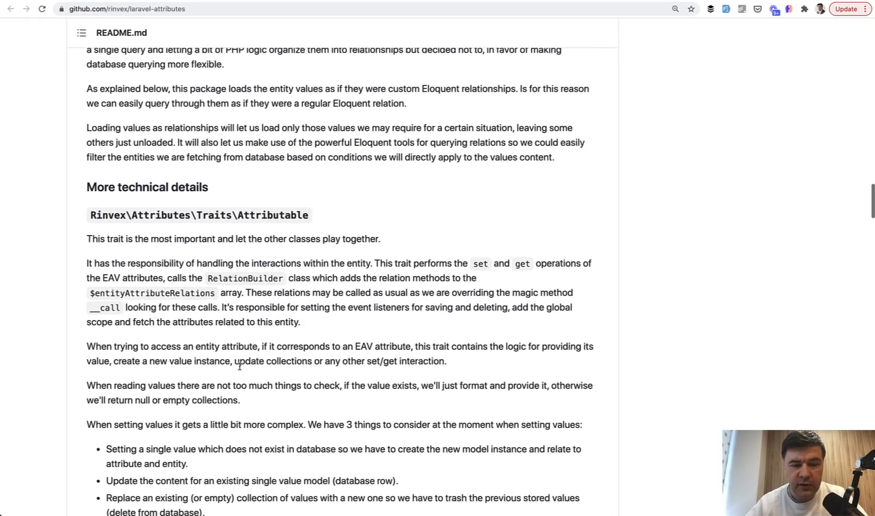
key("super+Tab")
key("super+Tab")
key("super+Tab")
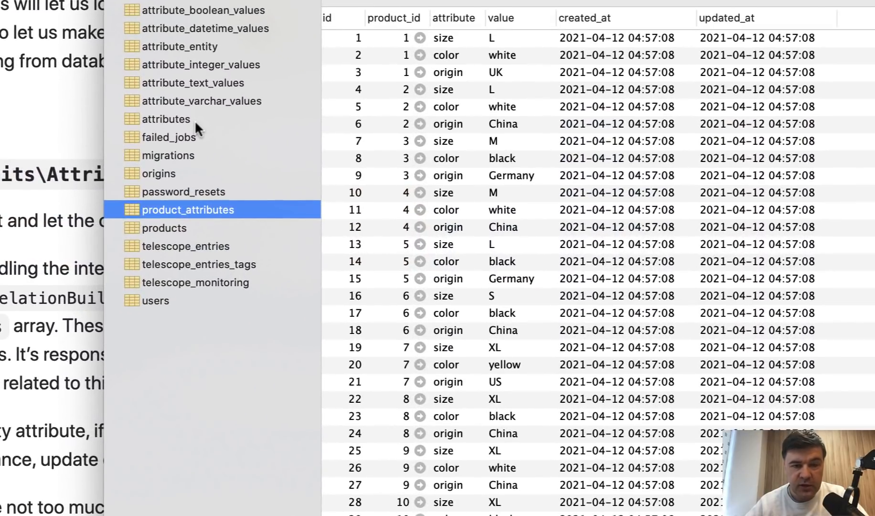
Inspect the attributes rows and the attribute_varchar_values structure, indexes and stored values
left_click(194, 122)
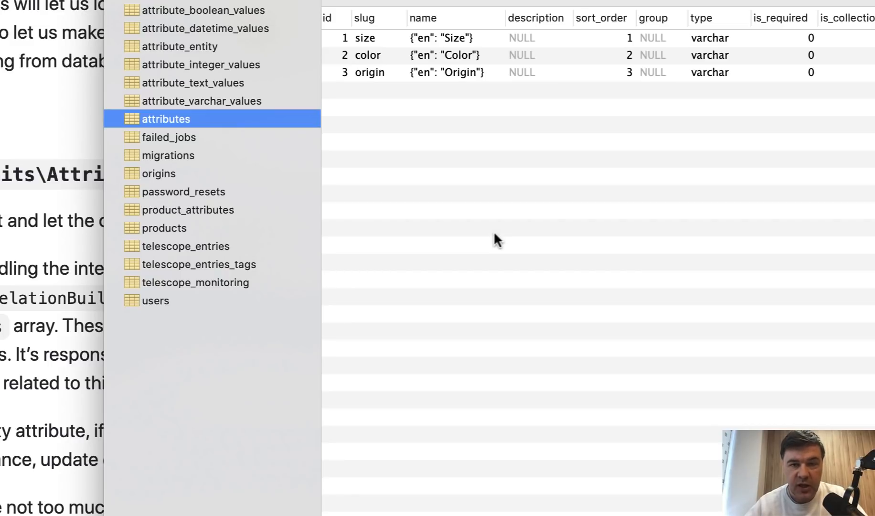
left_click(220, 101)
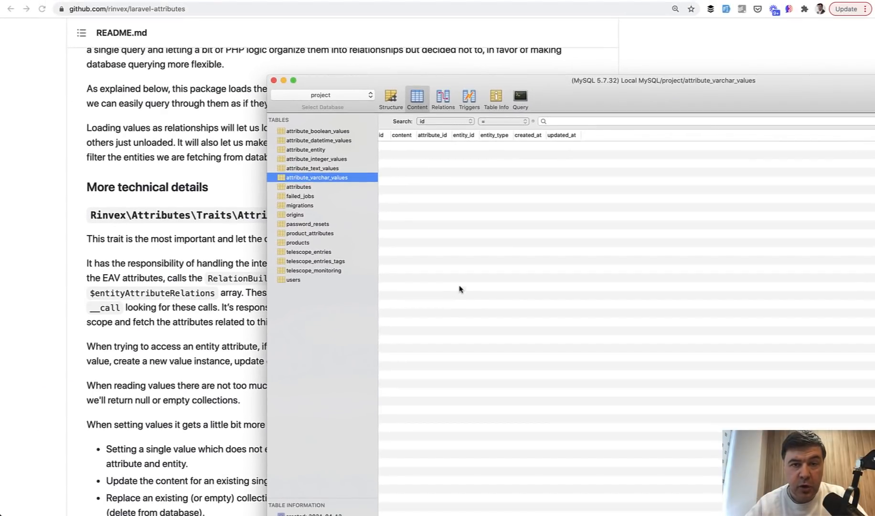
left_click(397, 101)
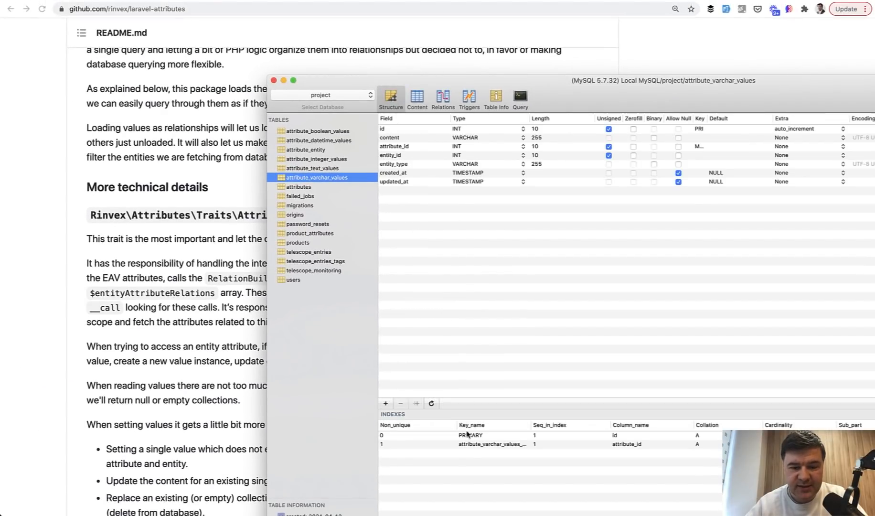
left_click(470, 446)
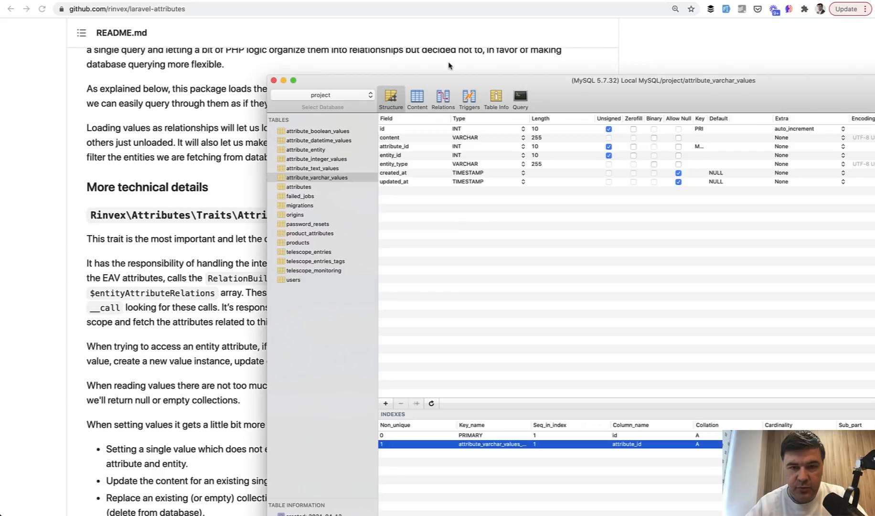
double_click(445, 83)
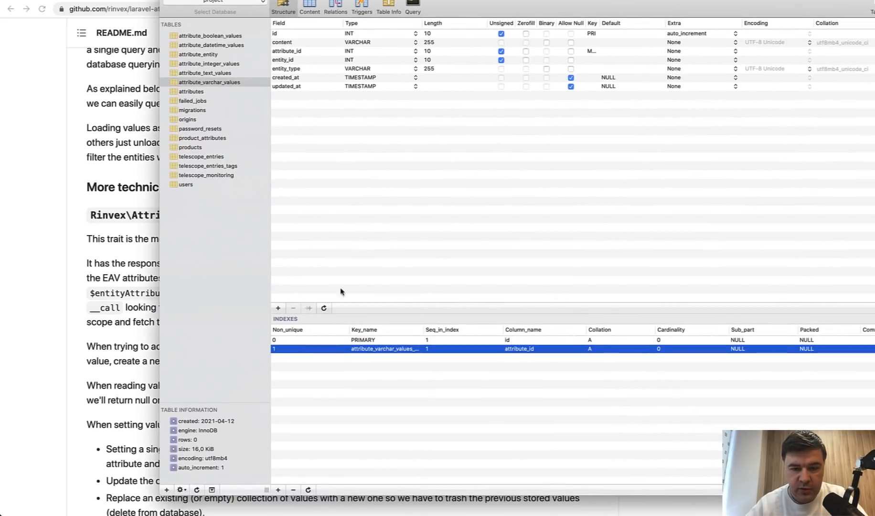
double_click(390, 5)
left_click_drag(428, 80, 455, 118)
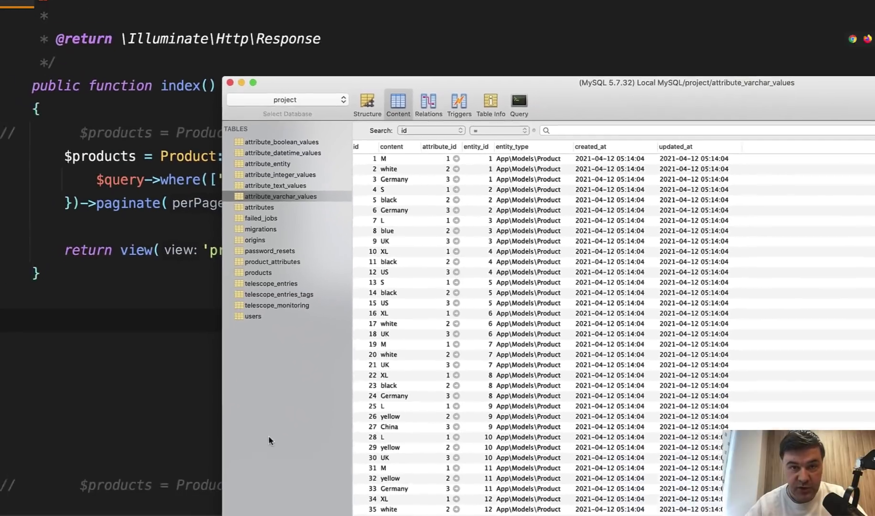
Review the controller products query, origin output in index.blade.php and the Attributable trait on Product, ending on ProductController
key("super+Tab")
scroll(264, 234, "down", 1)
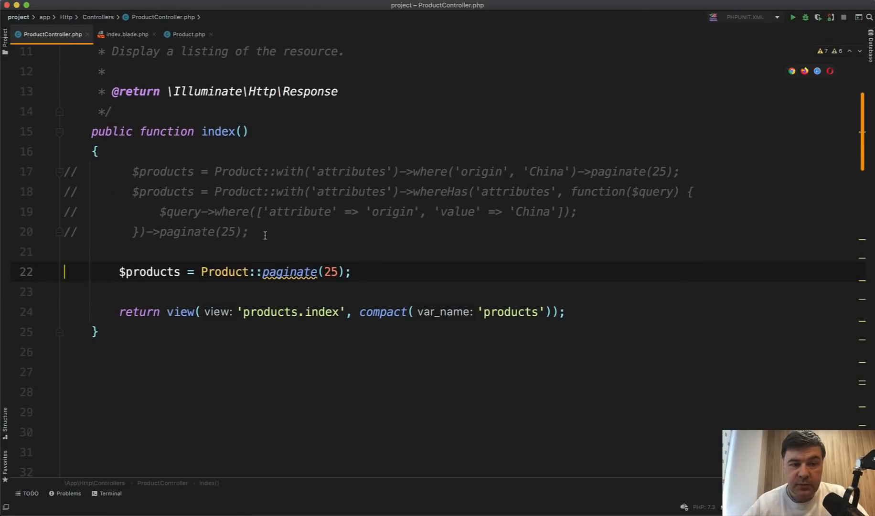
left_click(236, 274)
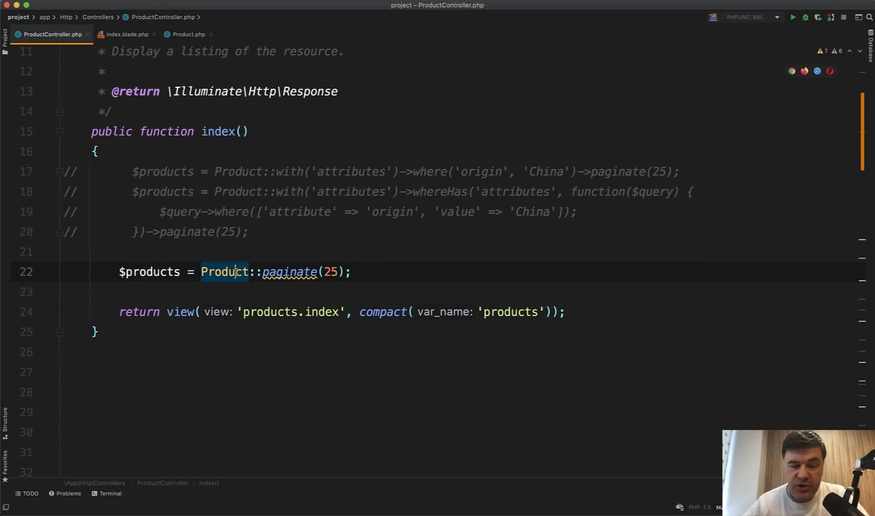
left_click(126, 34)
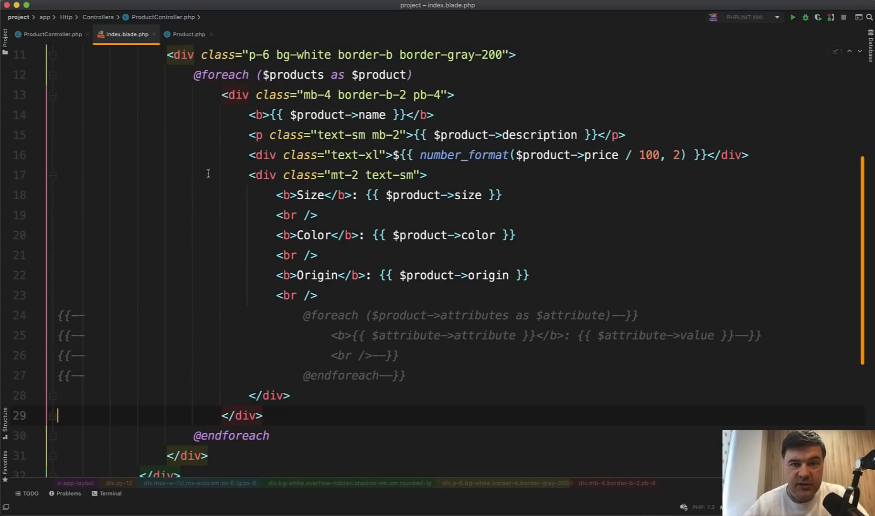
left_click(483, 277)
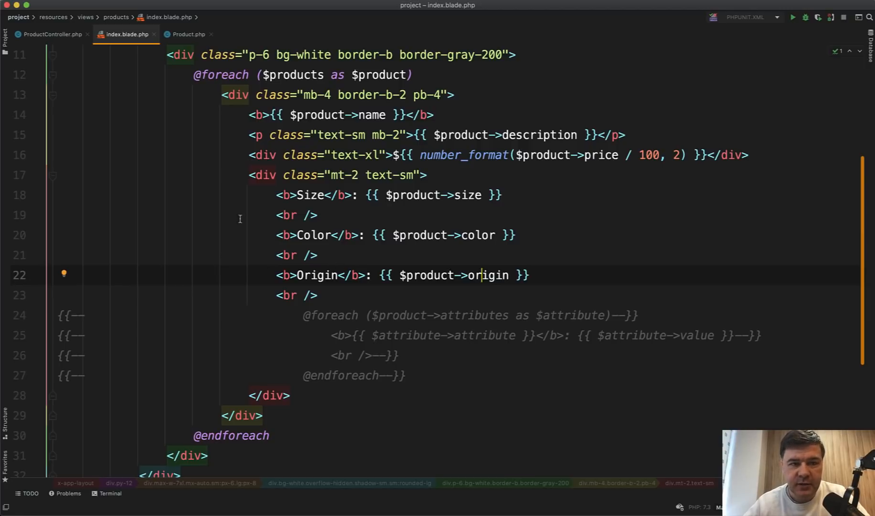
left_click(185, 34)
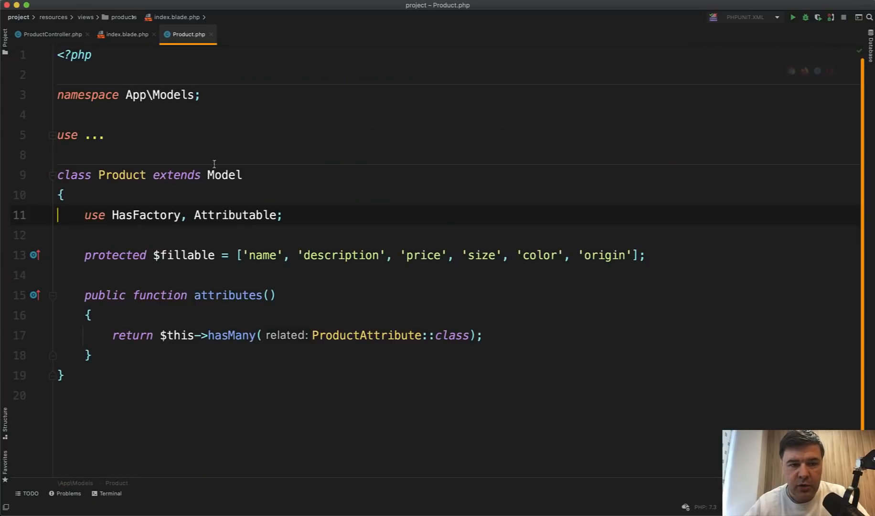
left_click(230, 215)
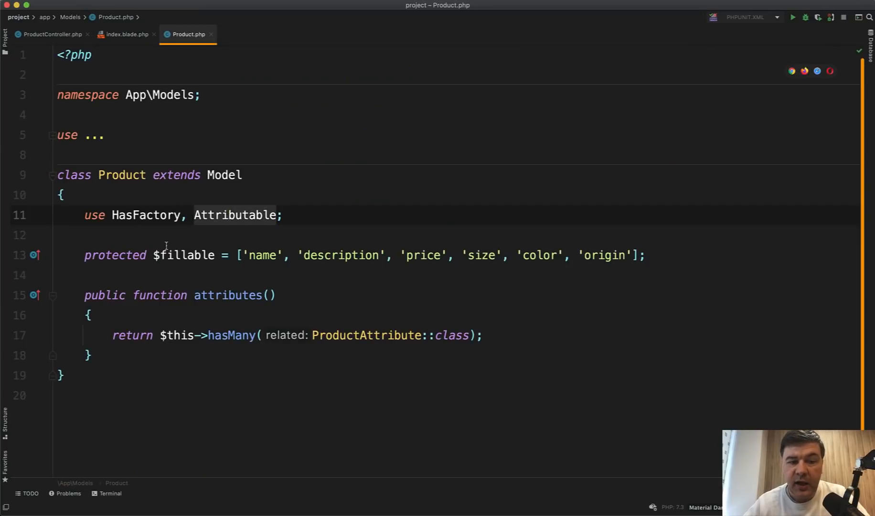
left_click(52, 36)
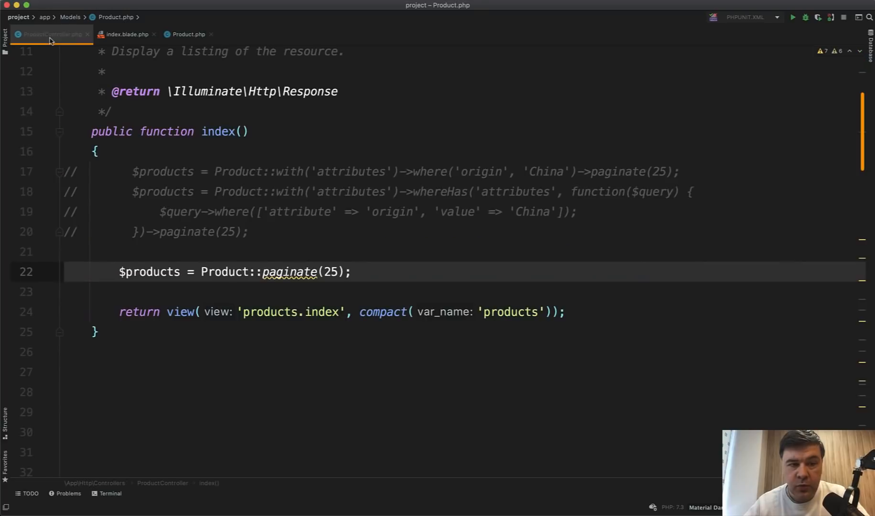
Reload the products page and view its 81 executed SQL queries in Debugbar
key("super+Tab")
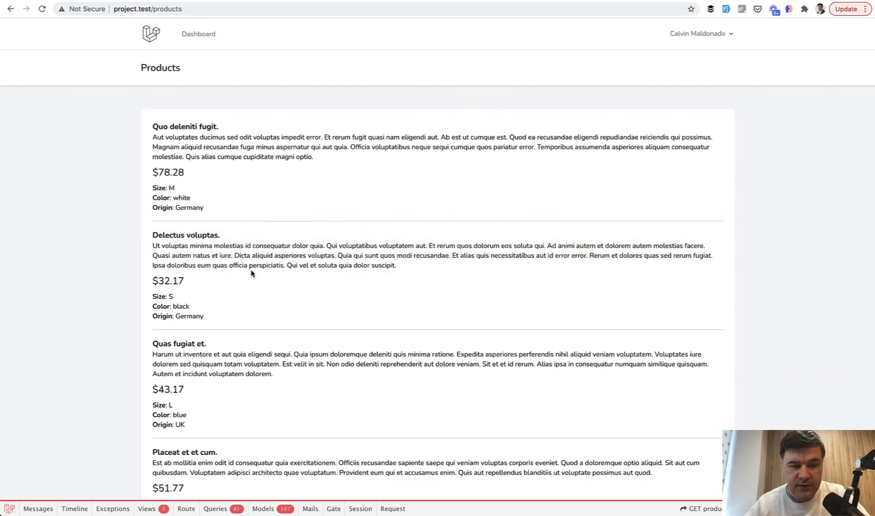
key("super+r")
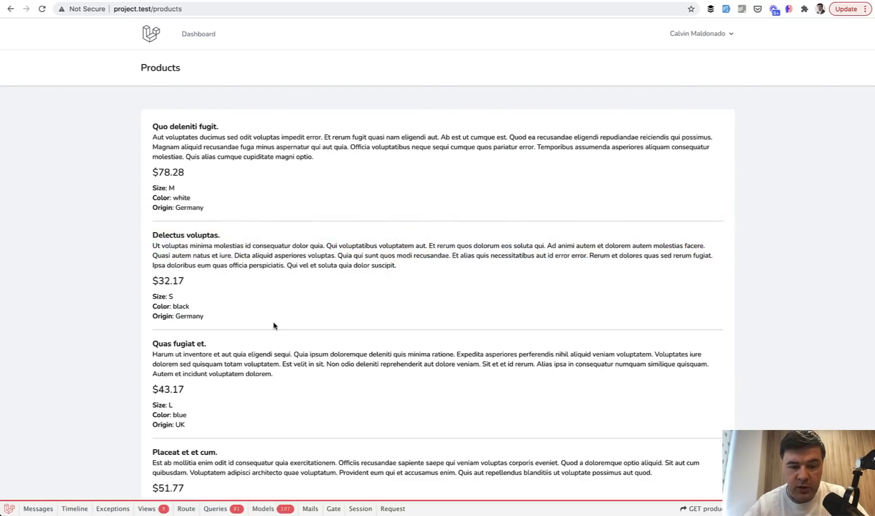
left_click(224, 511)
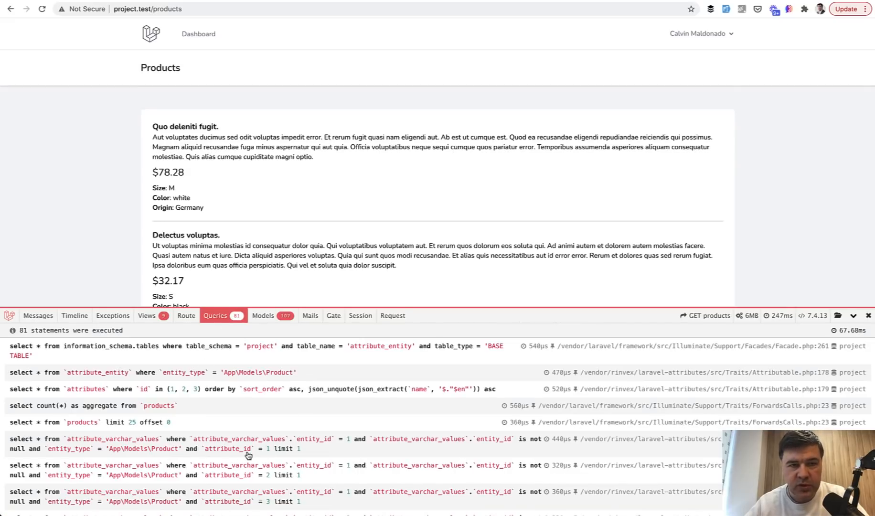
Eager load a relation before paginate(25) in ProductController and reload to compare queries
key("super+Tab")
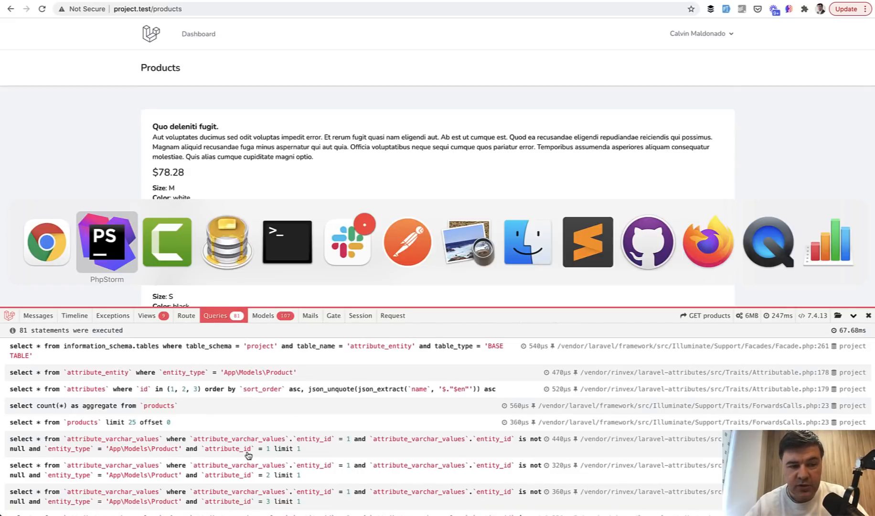
left_click(259, 272)
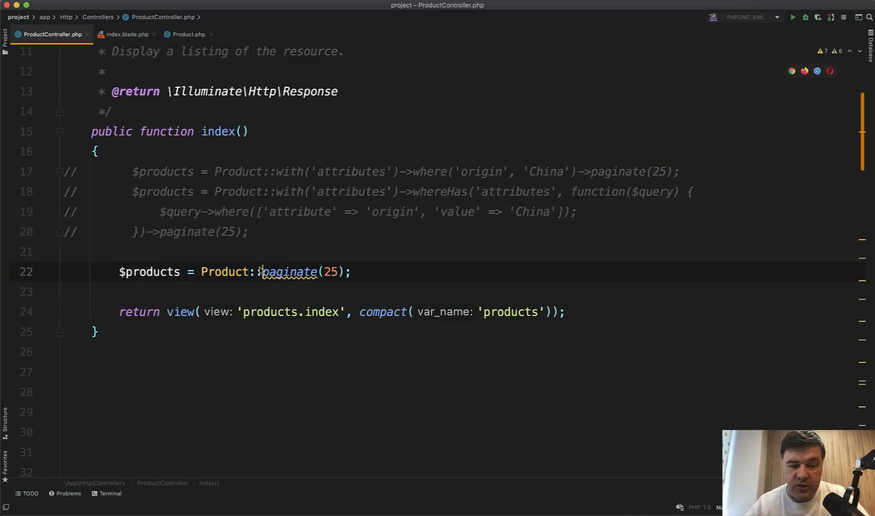
type("with()->")
key("Left")
key("Left")
key("Left")
type("'size")
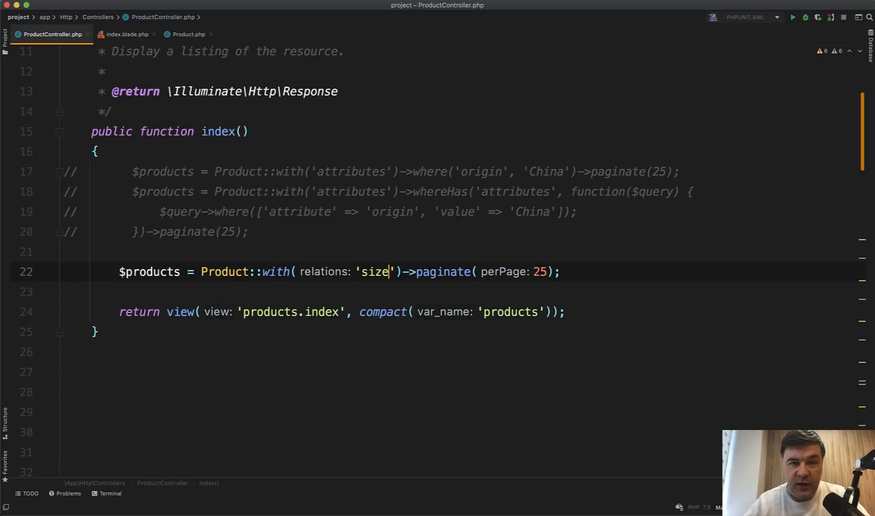
key("super+Tab")
key("super+r")
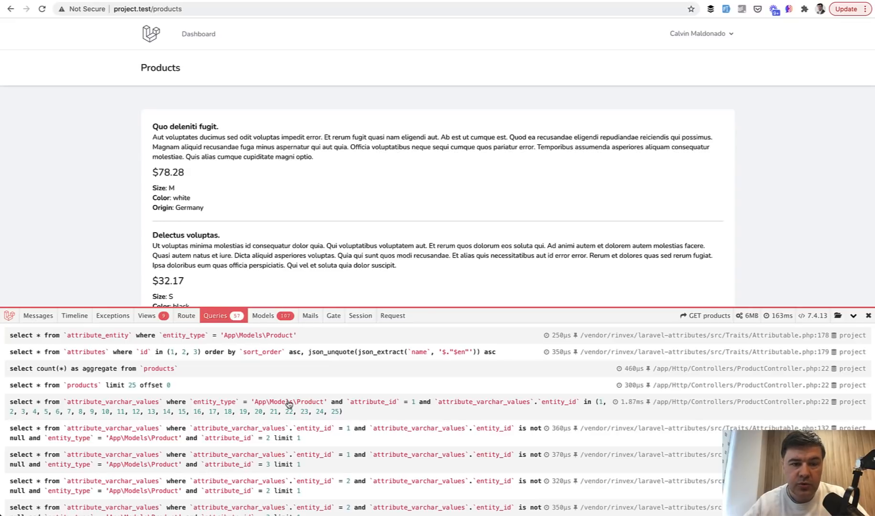
Change the eager-loaded relation to with('eav') and confirm the page runs only 9 queries
key("super+Tab")
key("BackSpace")
key("BackSpace")
key("BackSpace")
type("eav")
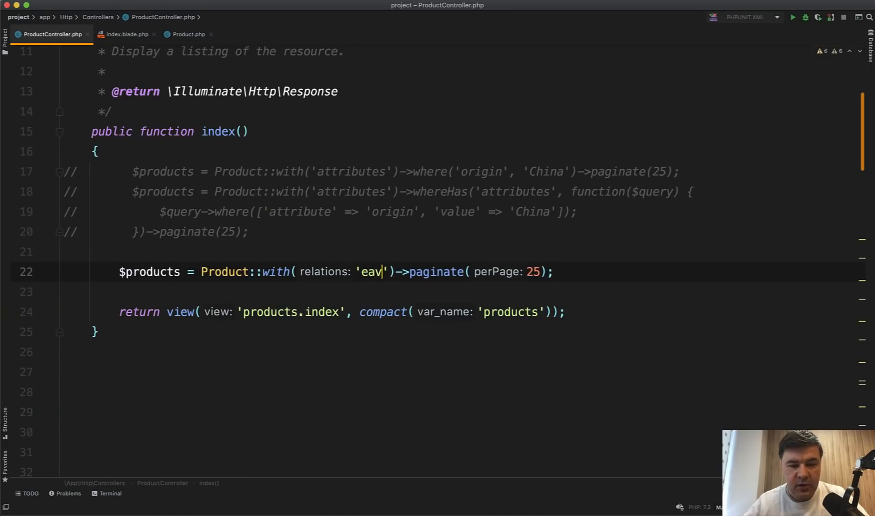
key("super+Tab")
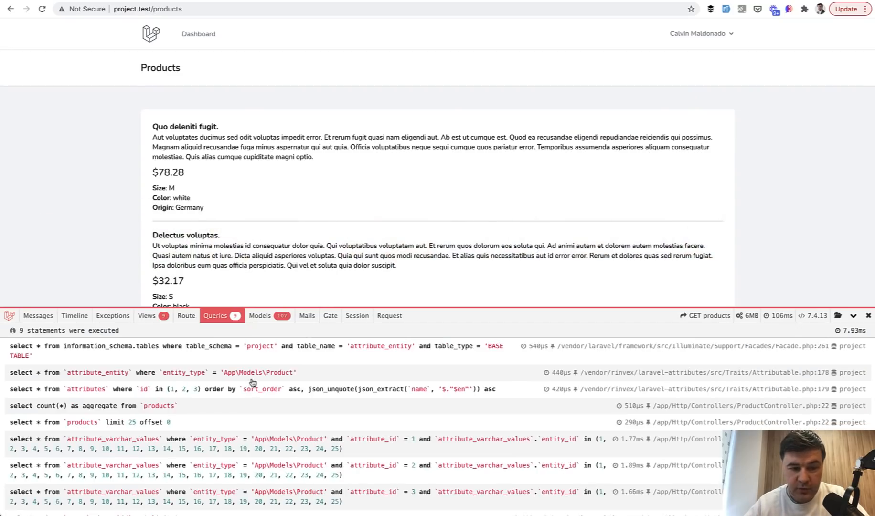
scroll(263, 450, "down", 1)
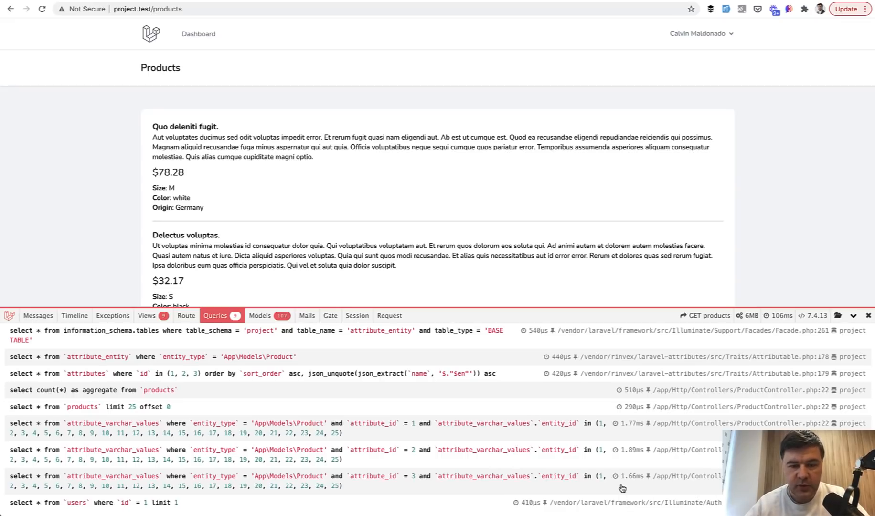
Chain ->hasAttribute('origin', 'China') after with('eav') and verify the filtered page still runs nine queries
key("super+Tab")
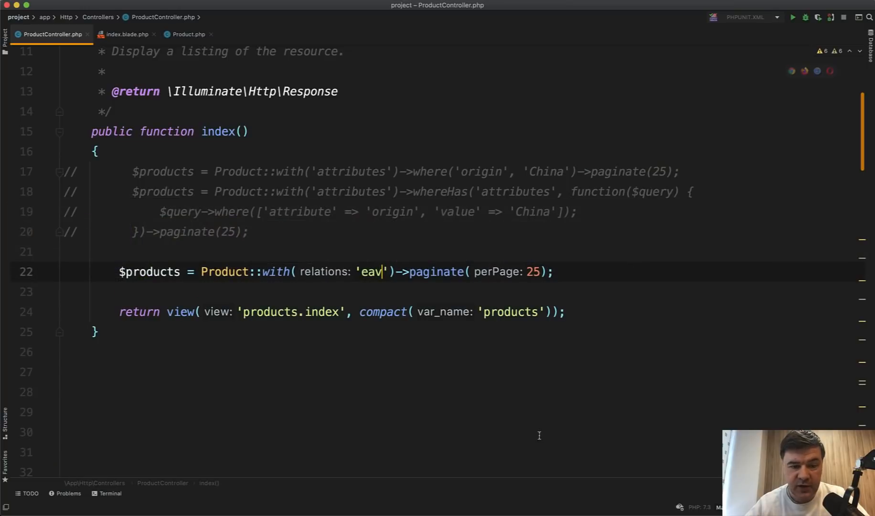
key("Right")
key("Right")
type("->hasAttribute('origin")
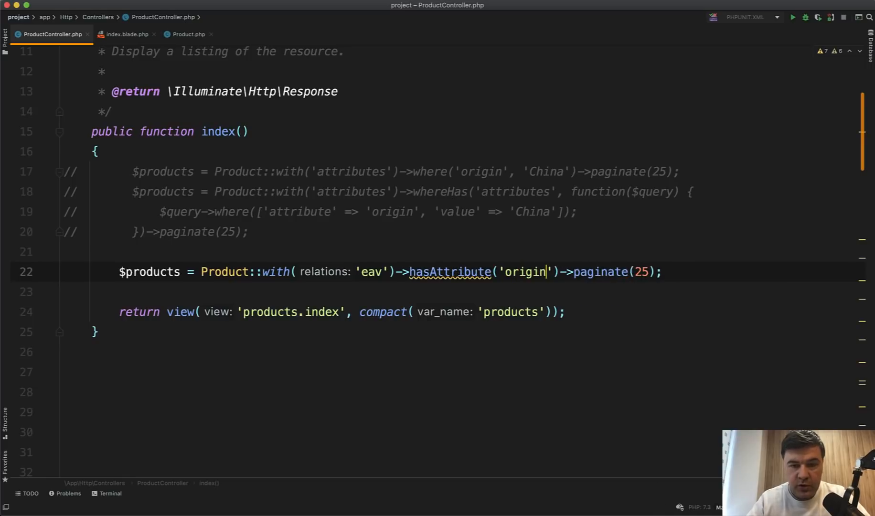
type("', 'China")
key("super+Tab")
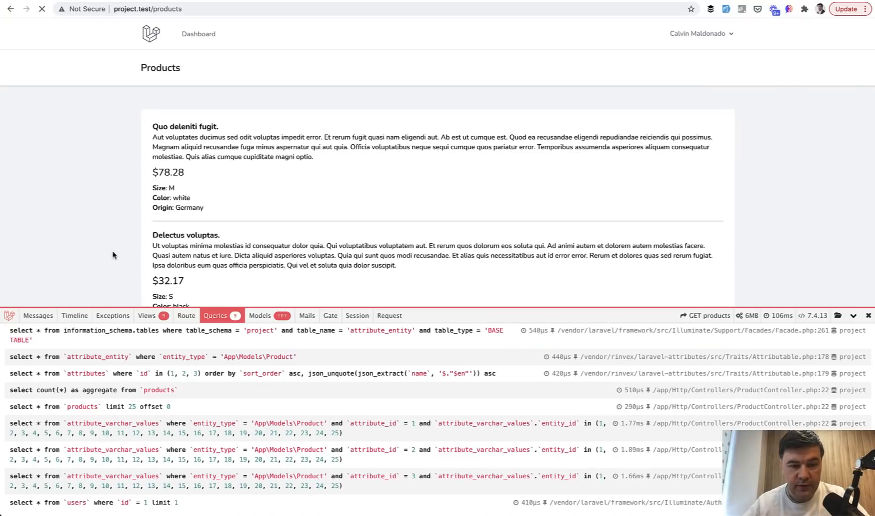
key("super+r")
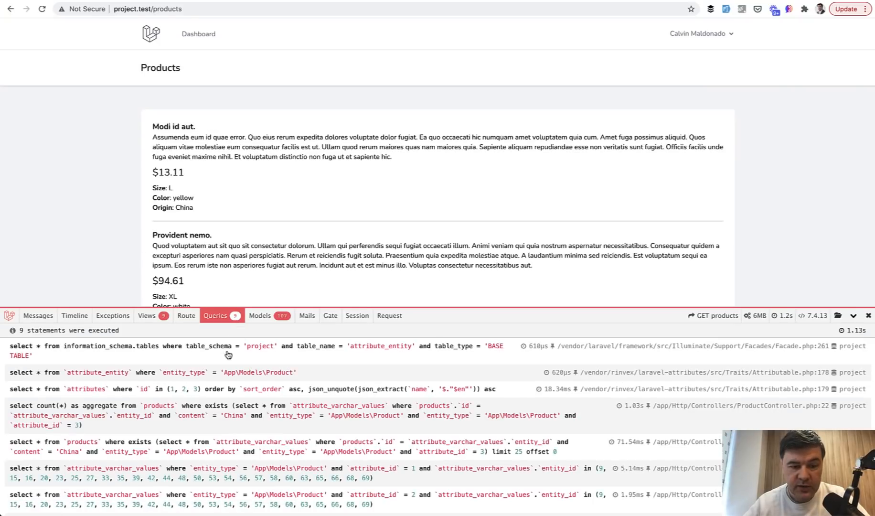
left_click(203, 418)
left_click(203, 418)
scroll(203, 418, "down", 2)
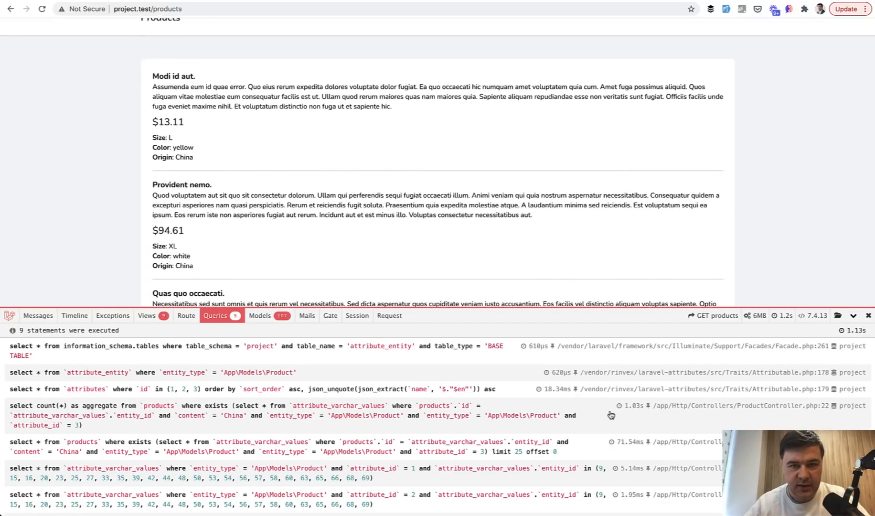
scroll(199, 406, "down", 1)
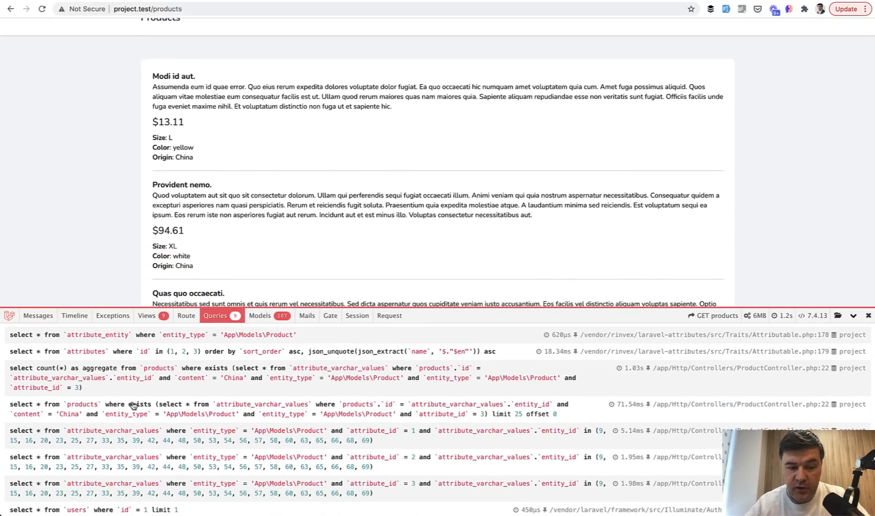